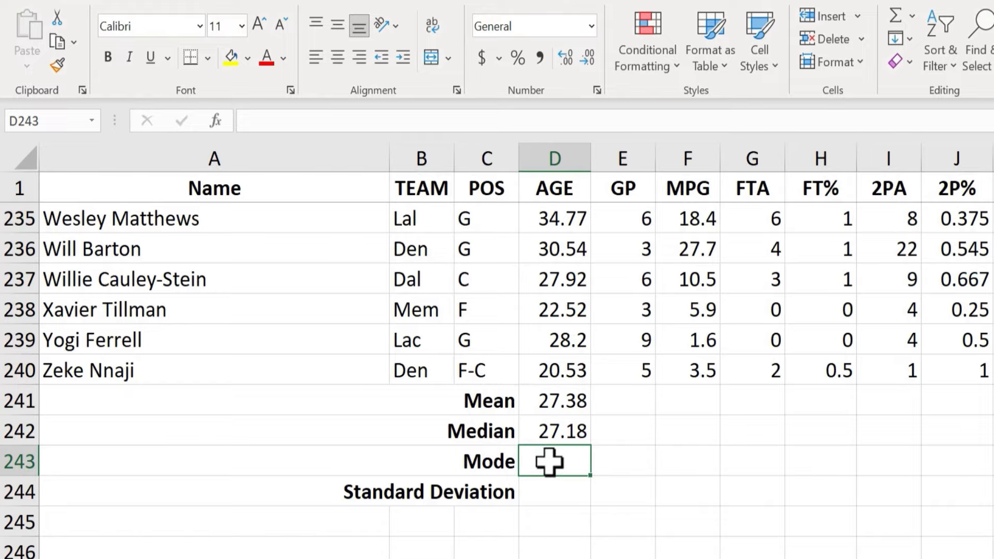
# Calculate the mode of the ages in D243 using MODE.SNGL over the range D2:D240.
pyautogui.write('=m')
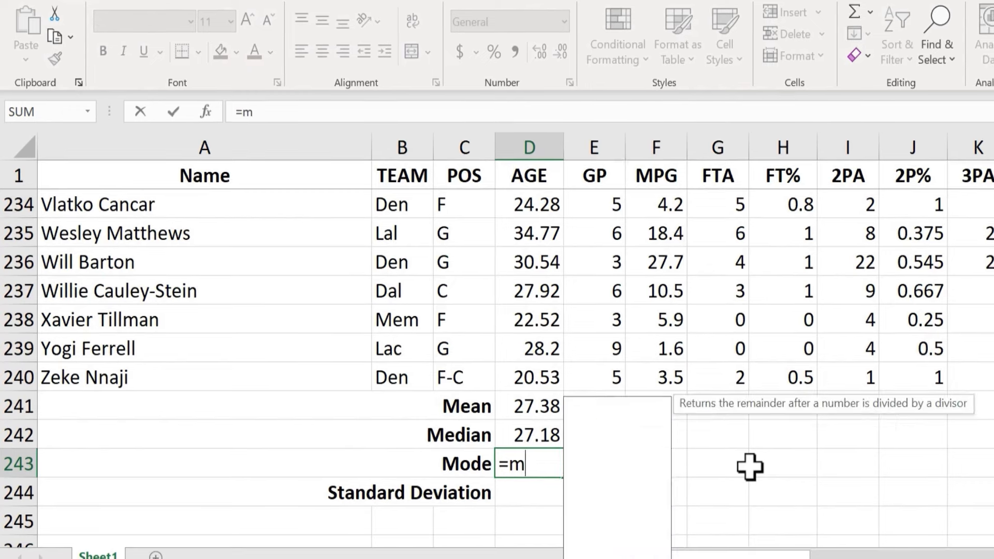
pyautogui.write('ode')
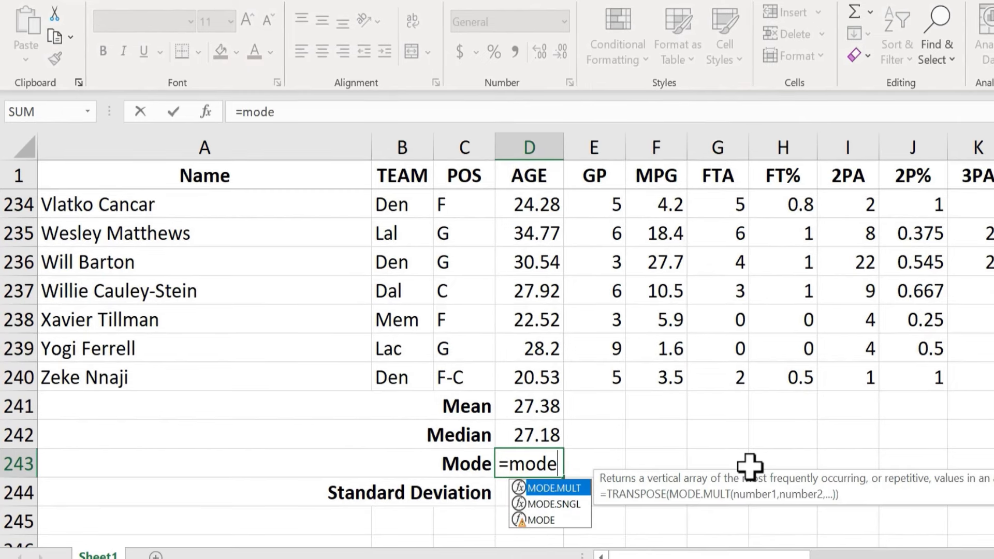
pyautogui.click(554, 504)
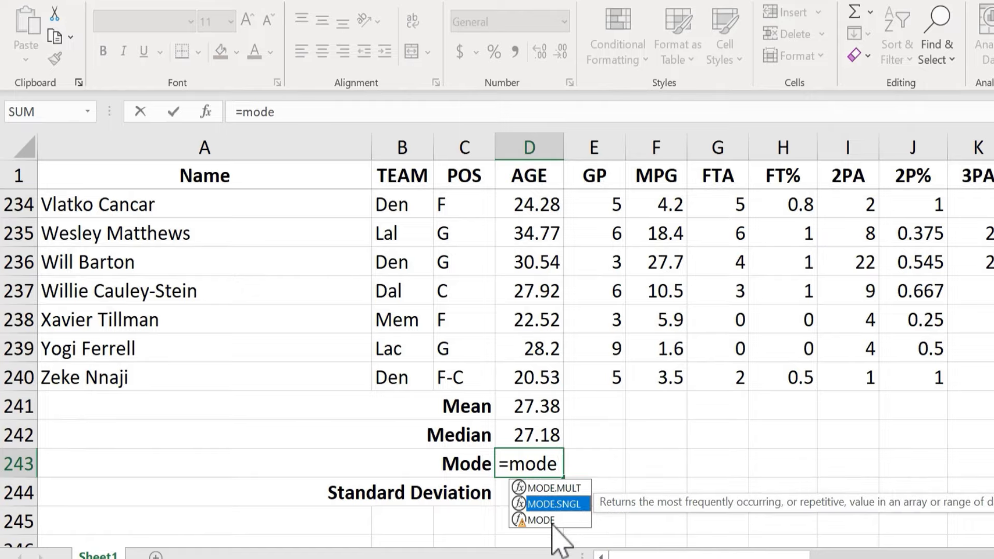
pyautogui.click(552, 522)
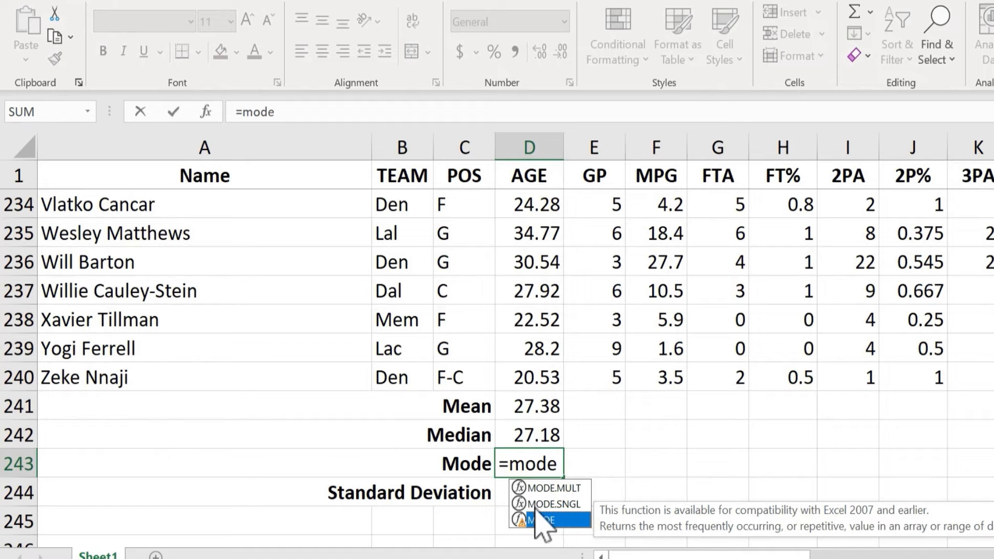
pyautogui.click(536, 505)
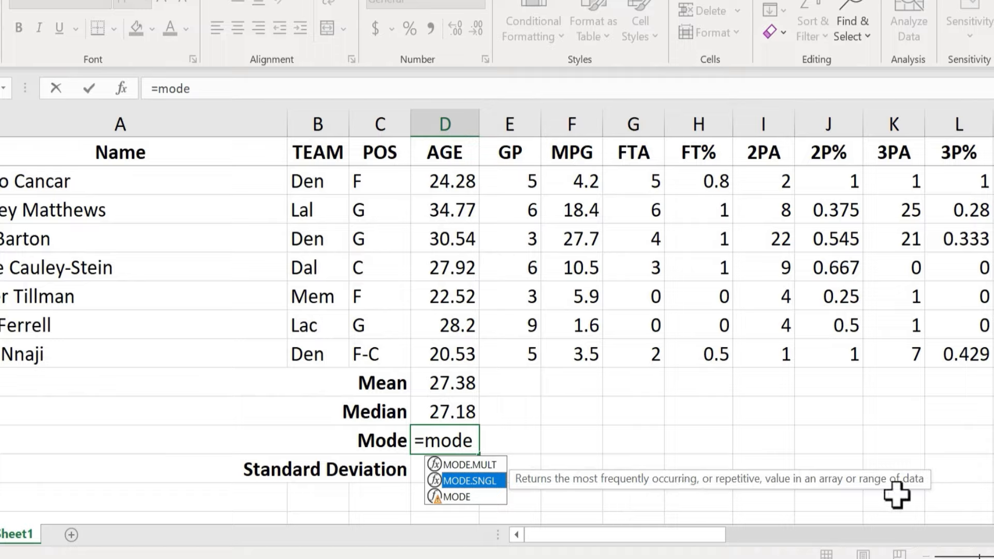
pyautogui.doubleClick(474, 481)
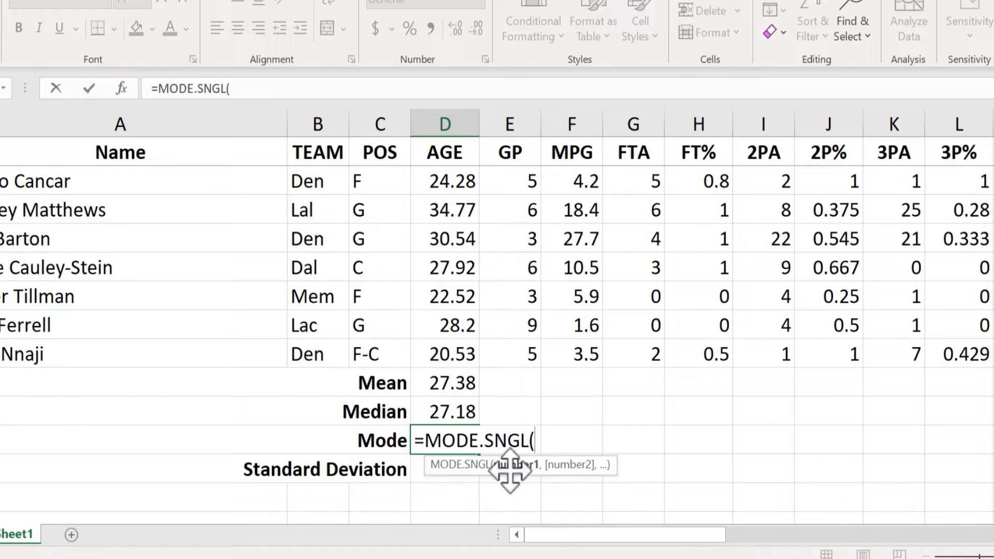
pyautogui.write('d2')
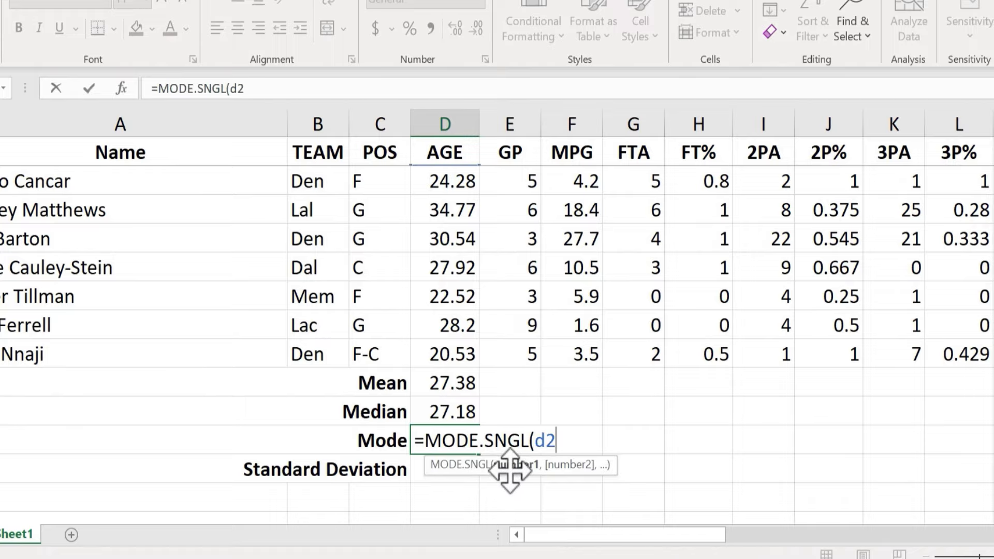
pyautogui.write(':d240')
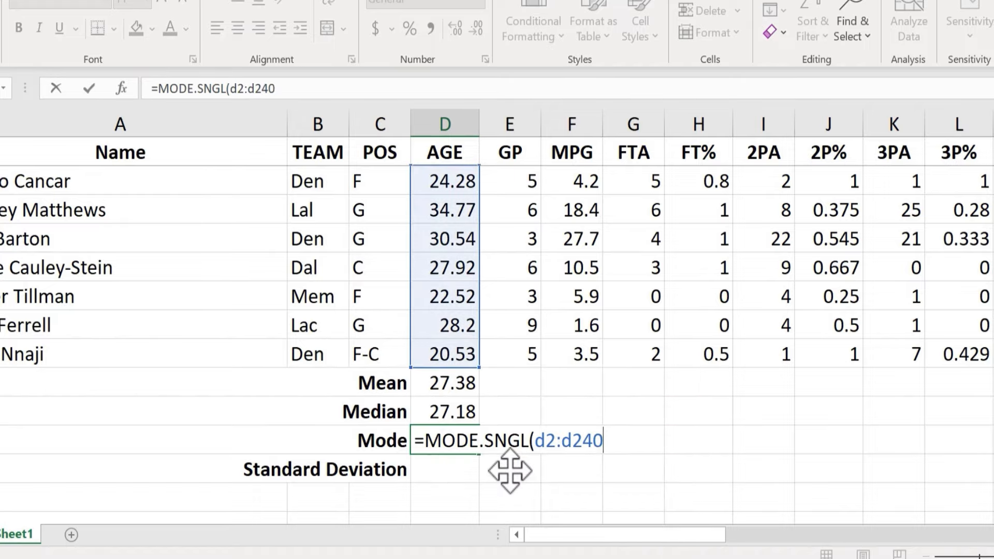
pyautogui.press('Return')
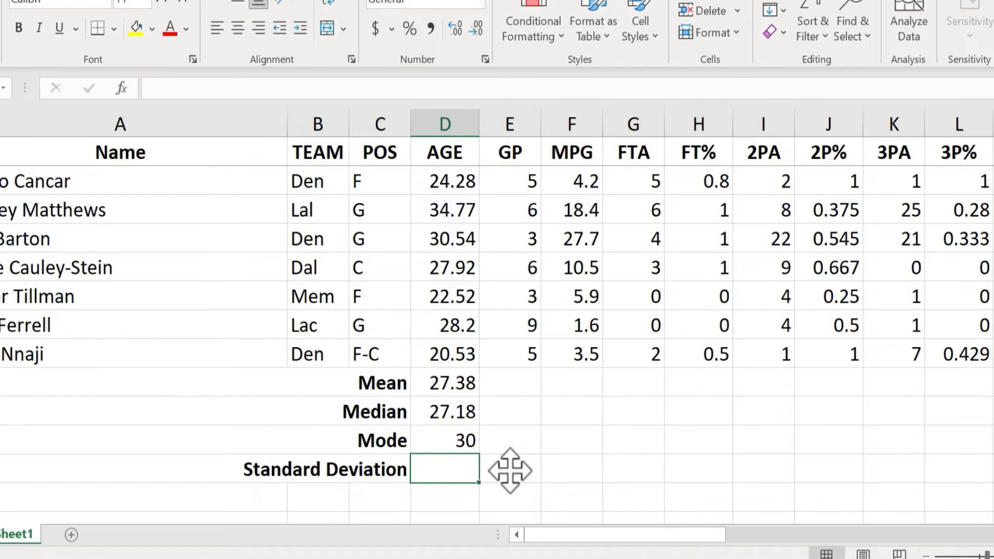
pyautogui.click(465, 444)
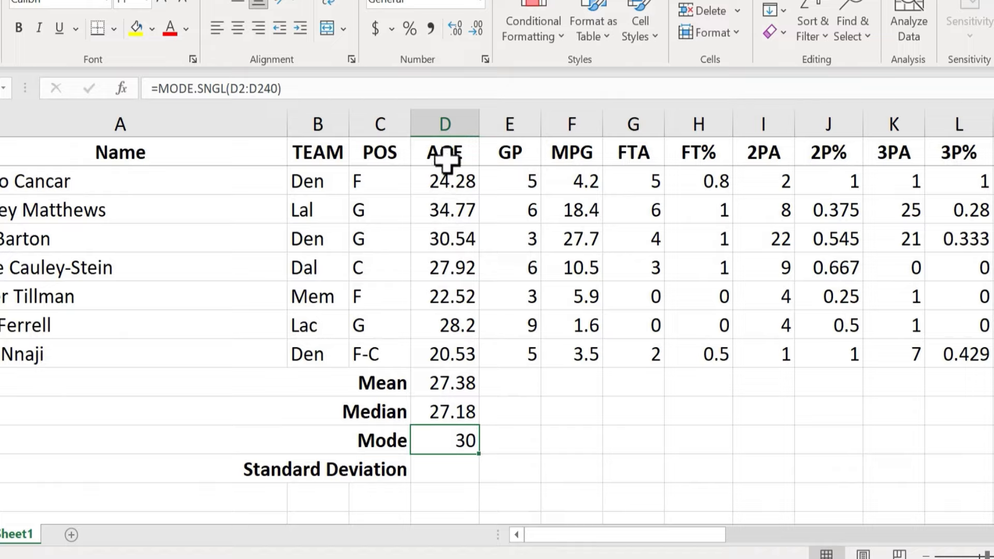
# Calculate the sample standard deviation of the ages in D244 using STDEV.S over the range D2:D240.
pyautogui.click(459, 475)
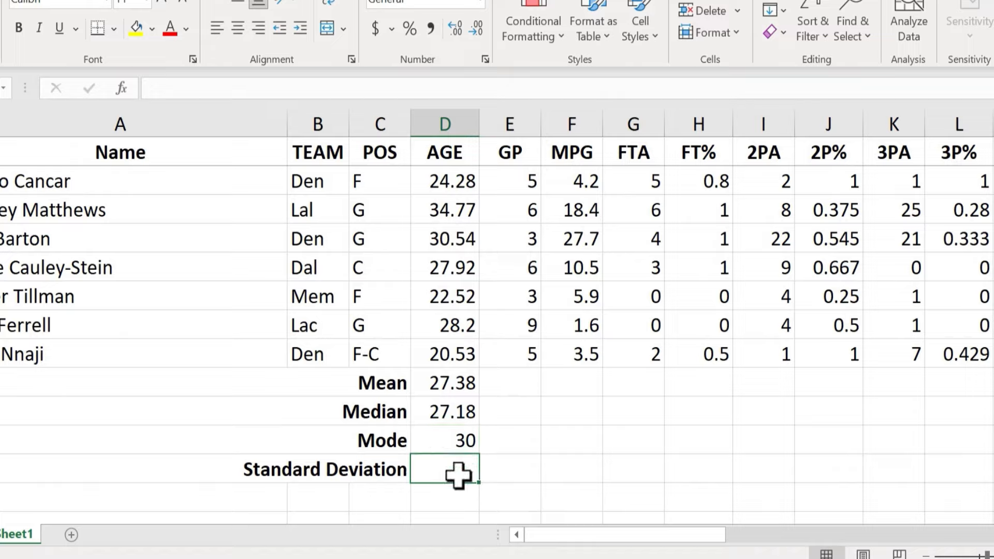
pyautogui.write('=stdev')
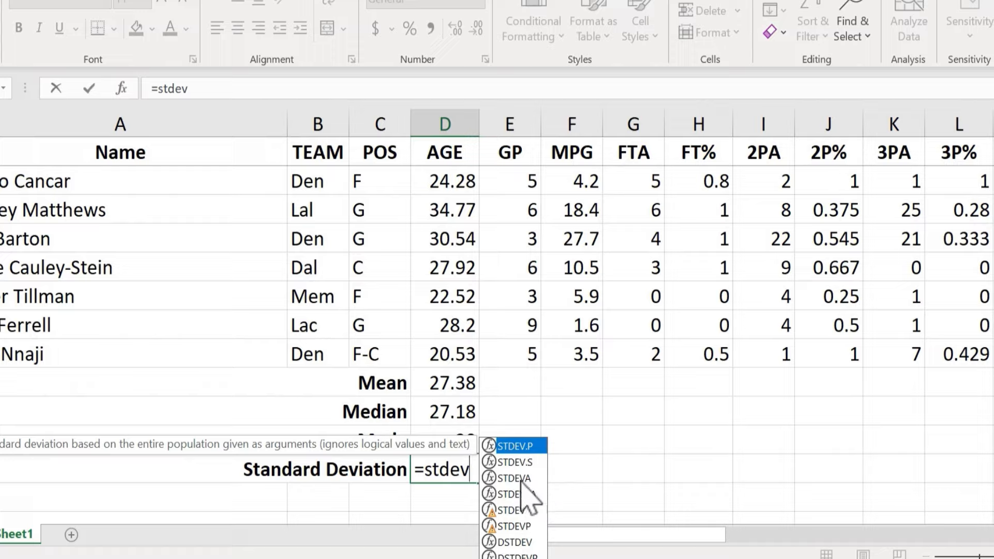
pyautogui.click(515, 462)
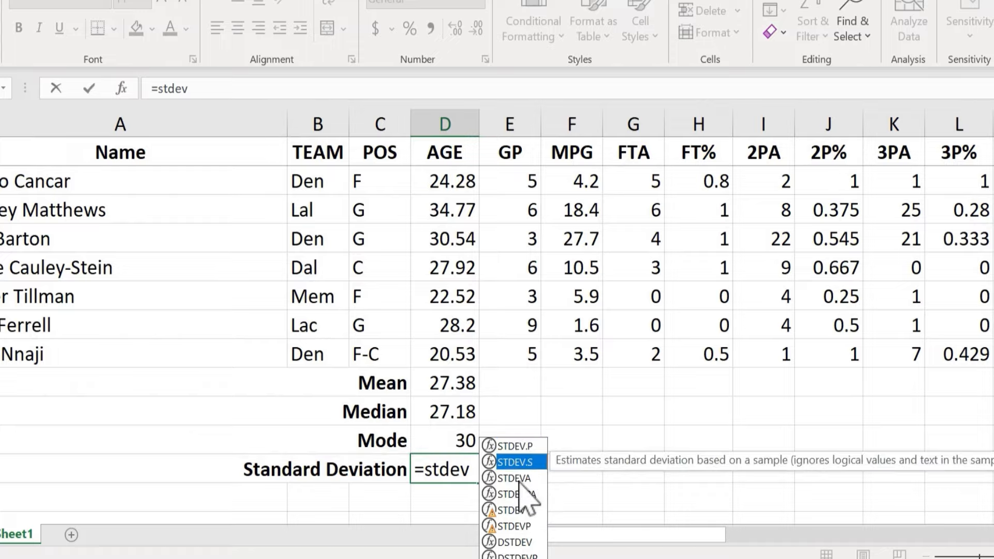
pyautogui.click(515, 478)
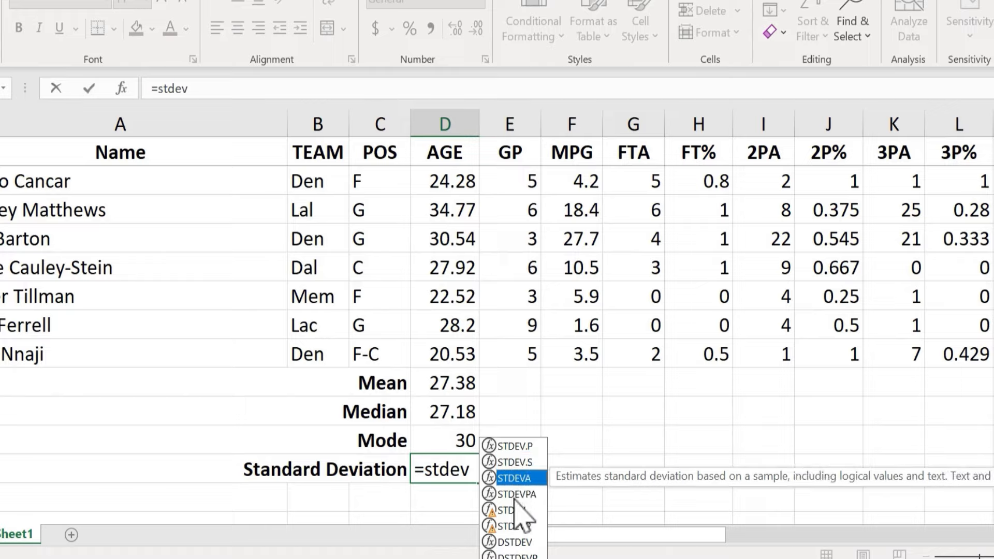
pyautogui.click(515, 494)
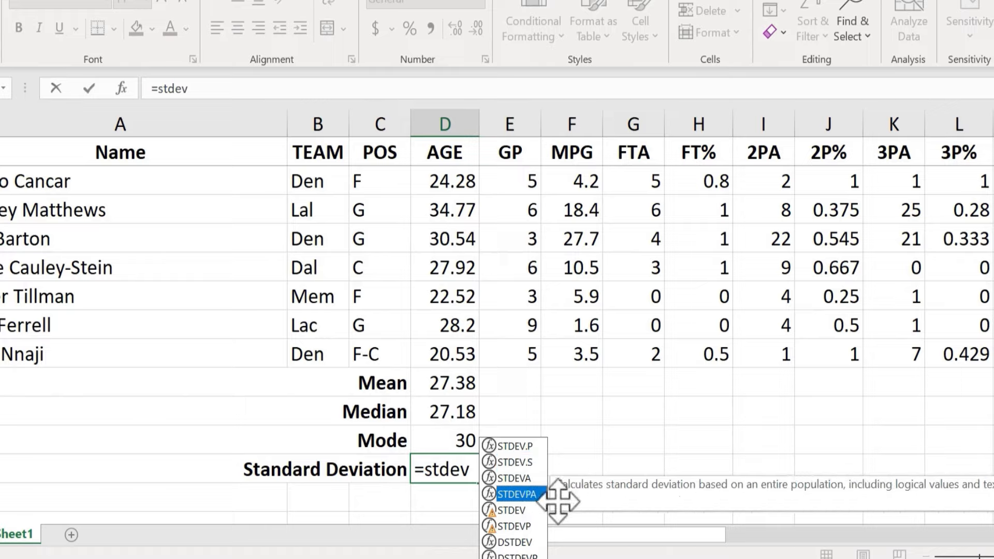
pyautogui.click(513, 542)
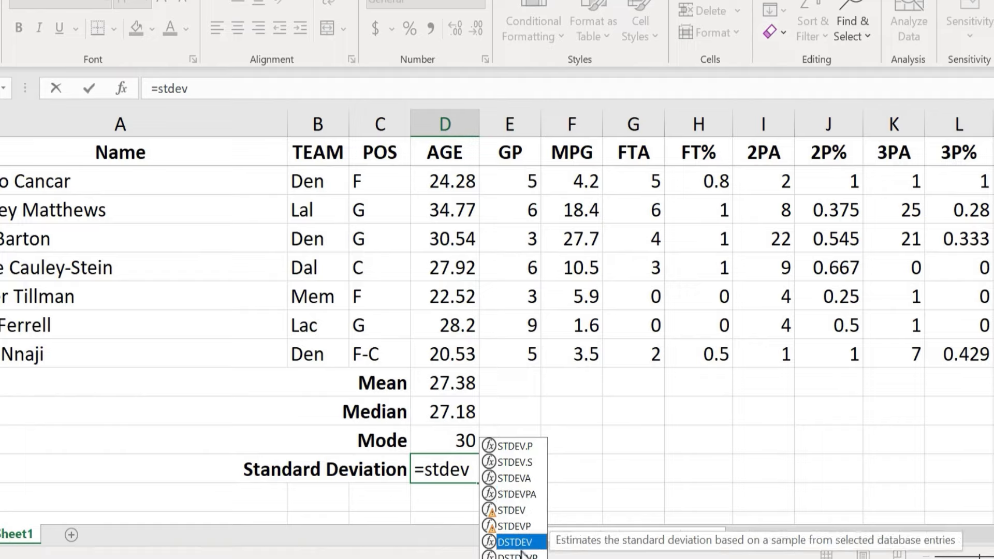
pyautogui.click(517, 477)
pyautogui.click(516, 463)
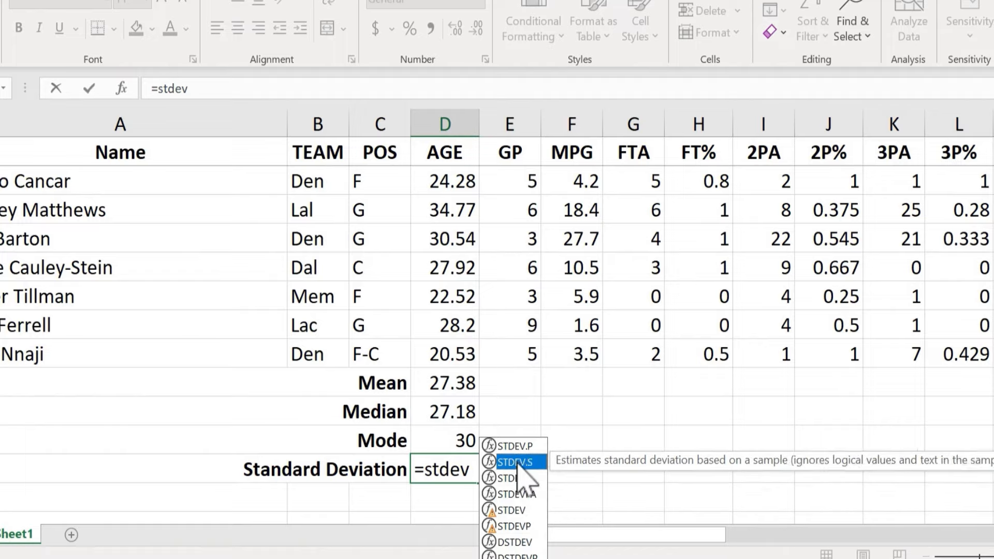
pyautogui.click(514, 478)
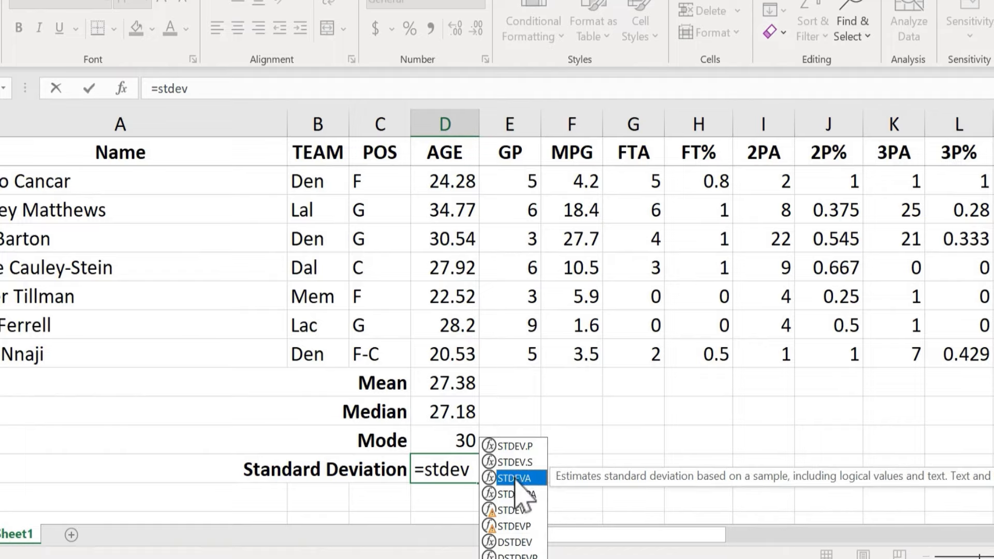
pyautogui.click(520, 462)
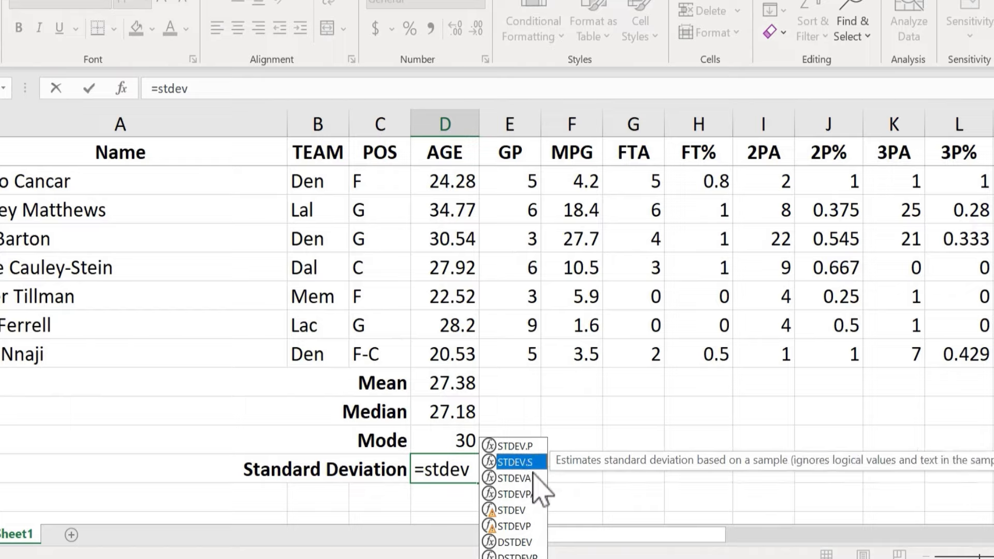
pyautogui.doubleClick(528, 464)
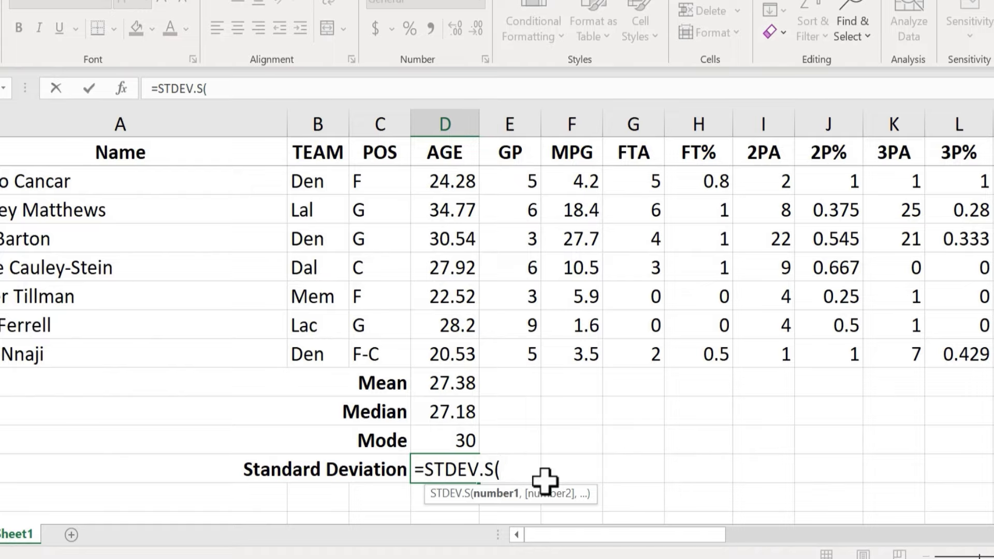
pyautogui.write('d2:d8)')
pyautogui.press('Return')
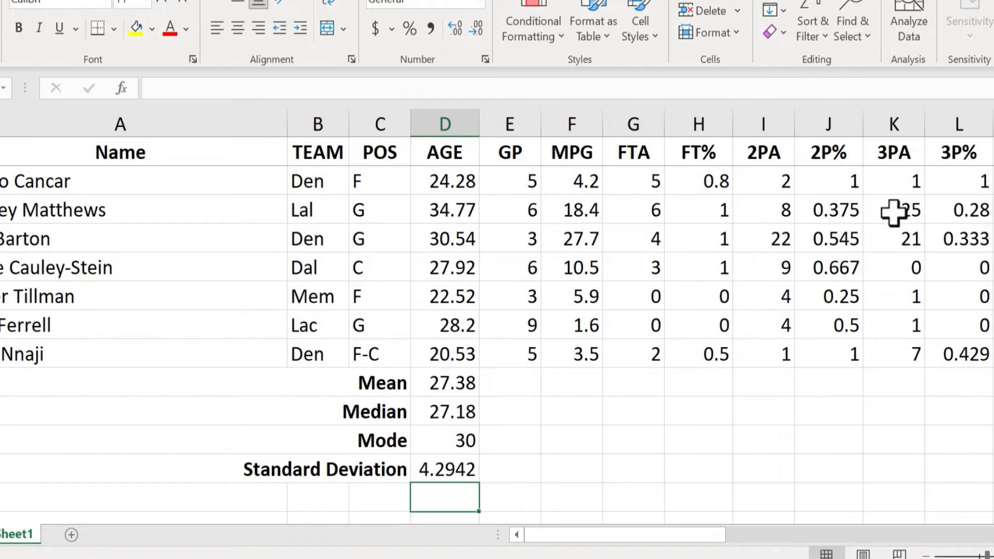
# Copy the Mean formula from D241 across row 241 through the Turnovers per game column R.
pyautogui.moveTo(696, 536)
pyautogui.mouseDown()
pyautogui.moveTo(739, 538)
pyautogui.moveTo(697, 536)
pyautogui.mouseUp()
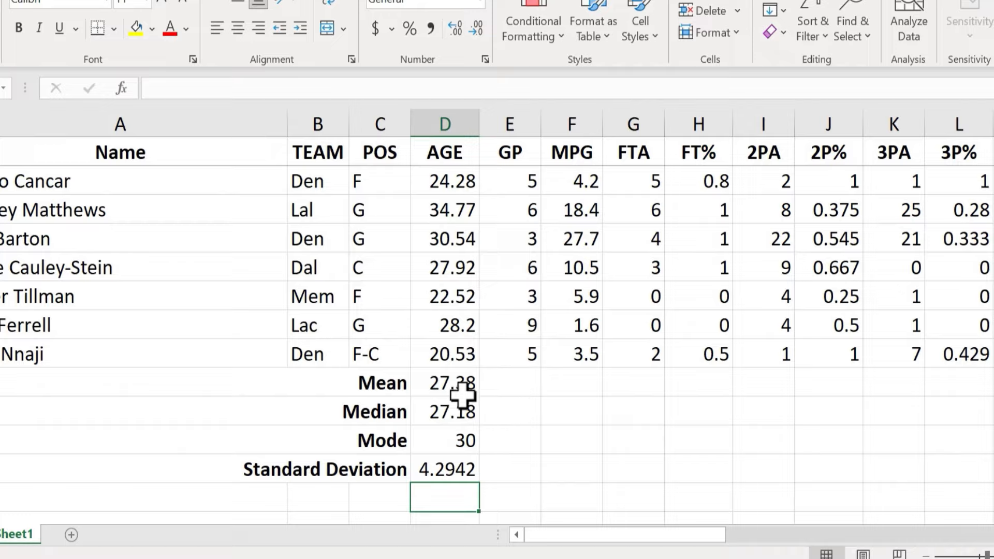
pyautogui.scroll(-1, 529, 398)
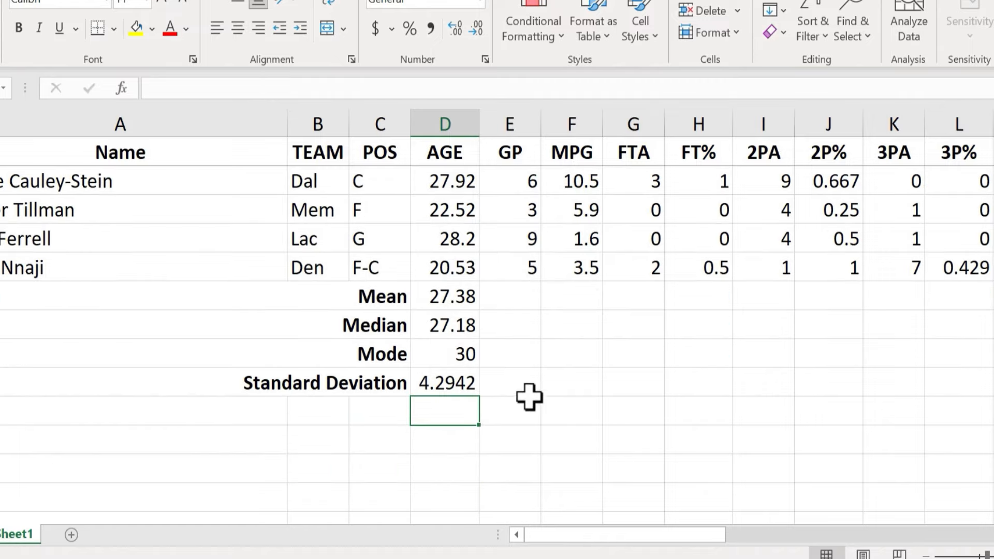
pyautogui.click(455, 295)
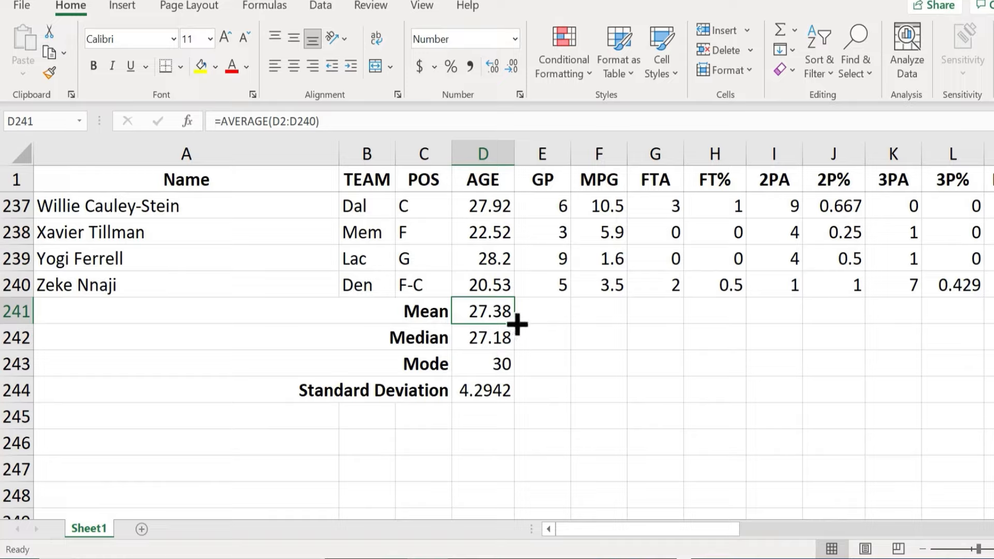
pyautogui.moveTo(517, 324); pyautogui.dragTo(788, 333)
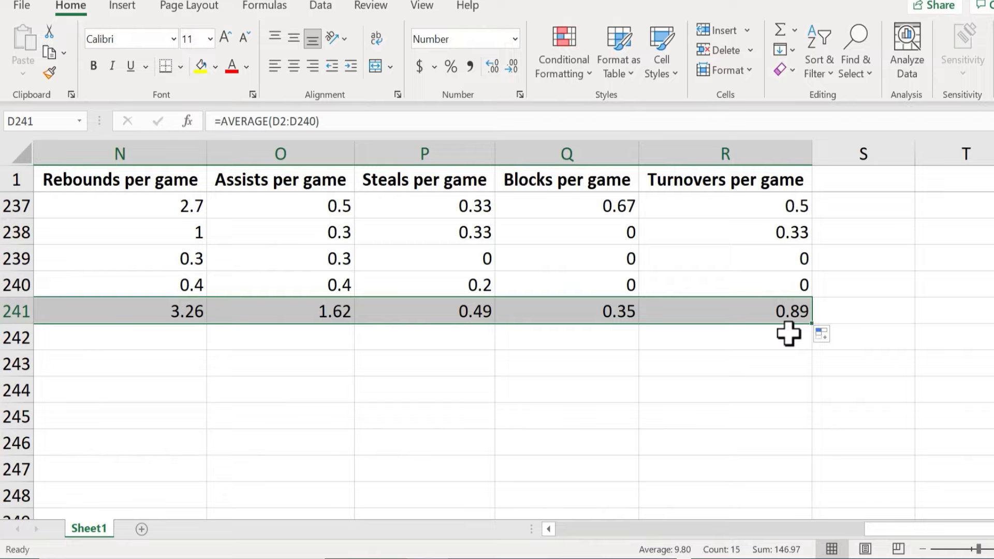
pyautogui.moveTo(927, 544); pyautogui.dragTo(883, 538)
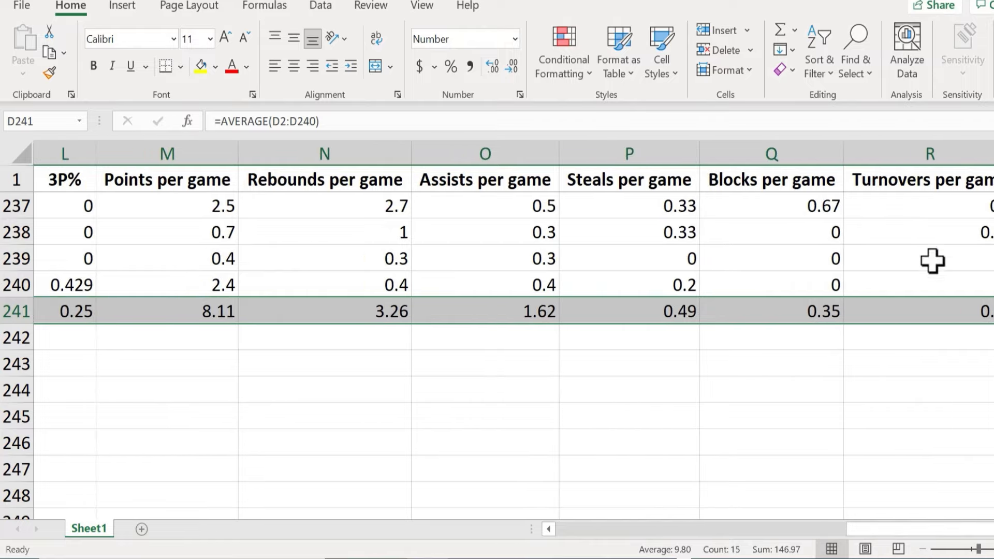
pyautogui.moveTo(949, 539); pyautogui.dragTo(621, 539)
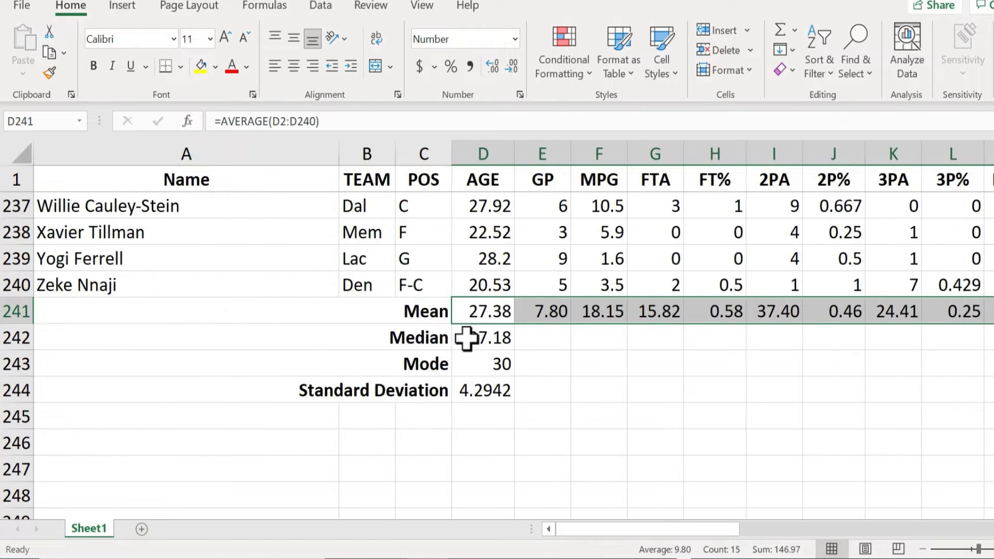
# Copy the Median formula from D242 across row 242 through the Turnovers per game column R.
pyautogui.click(472, 339)
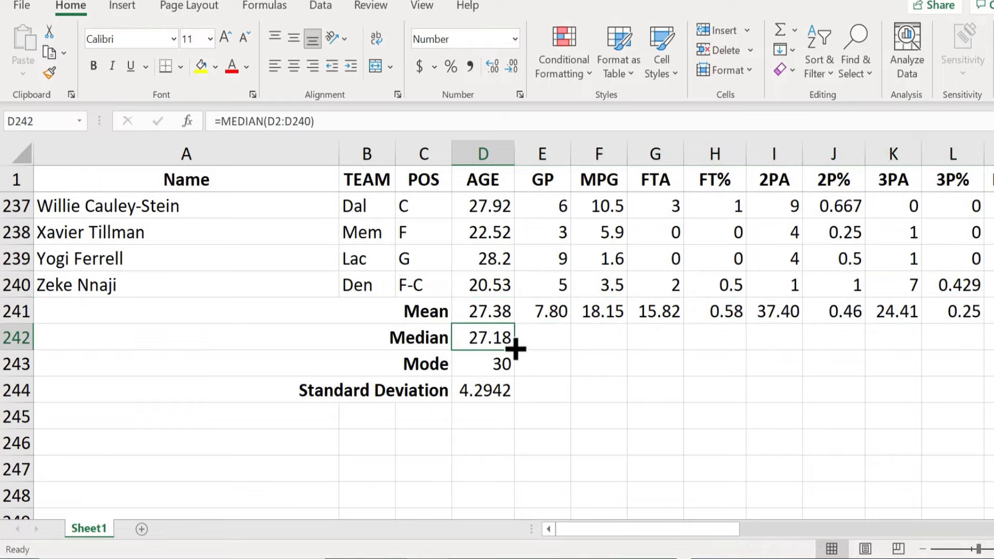
pyautogui.moveTo(516, 349); pyautogui.dragTo(821, 357)
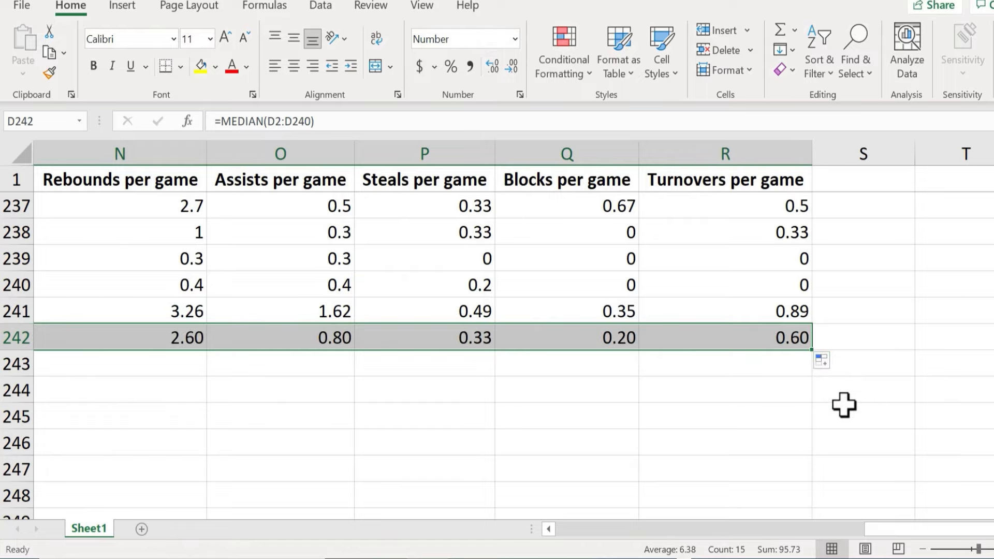
pyautogui.moveTo(901, 529); pyautogui.dragTo(528, 523)
# Copy the Mode formula from D243 across row 243 through the Turnovers per game column R.
pyautogui.click(492, 369)
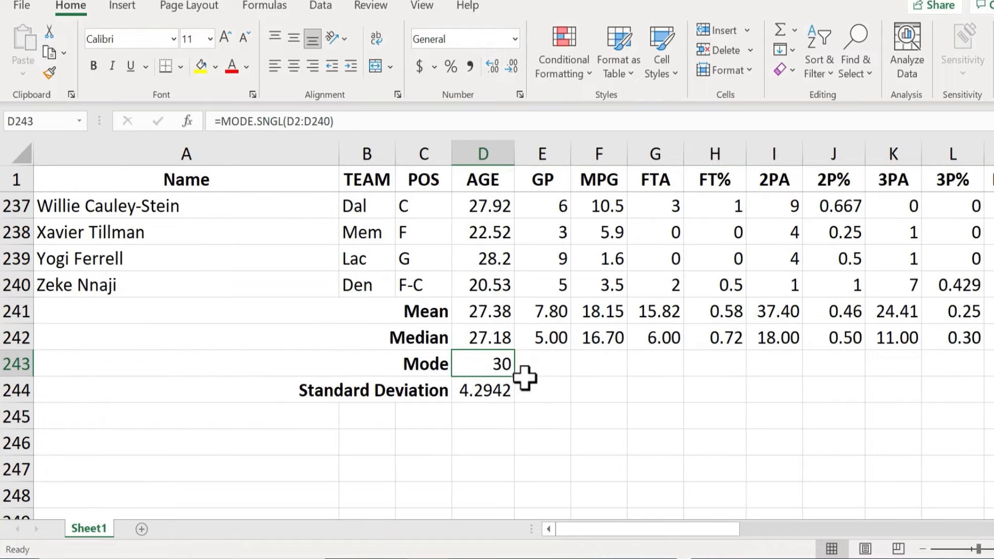
pyautogui.moveTo(518, 378); pyautogui.dragTo(649, 371)
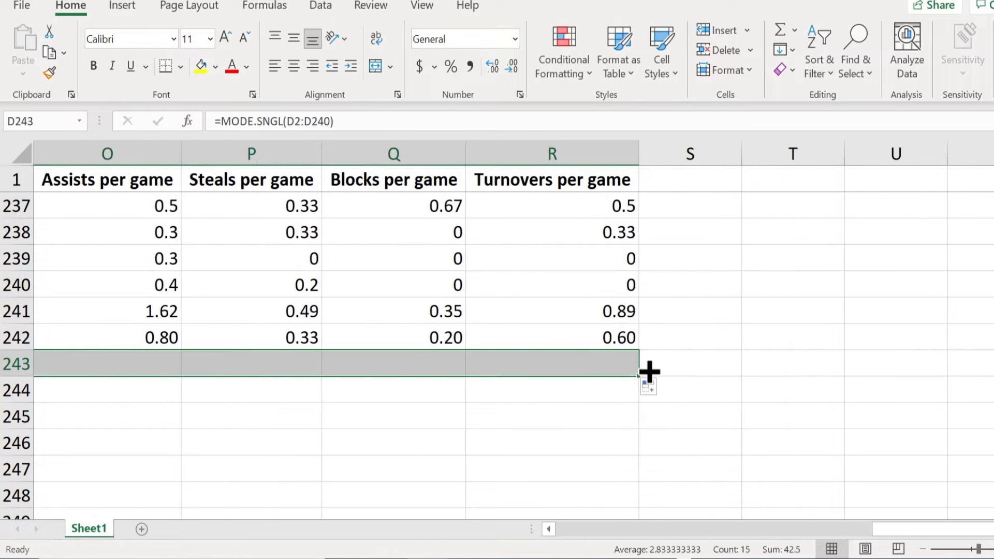
pyautogui.moveTo(876, 533); pyautogui.dragTo(562, 531)
# Copy the Standard Deviation formula from D244 across row 244 through the Turnovers per game column R.
pyautogui.click(492, 392)
pyautogui.moveTo(514, 403); pyautogui.dragTo(645, 414)
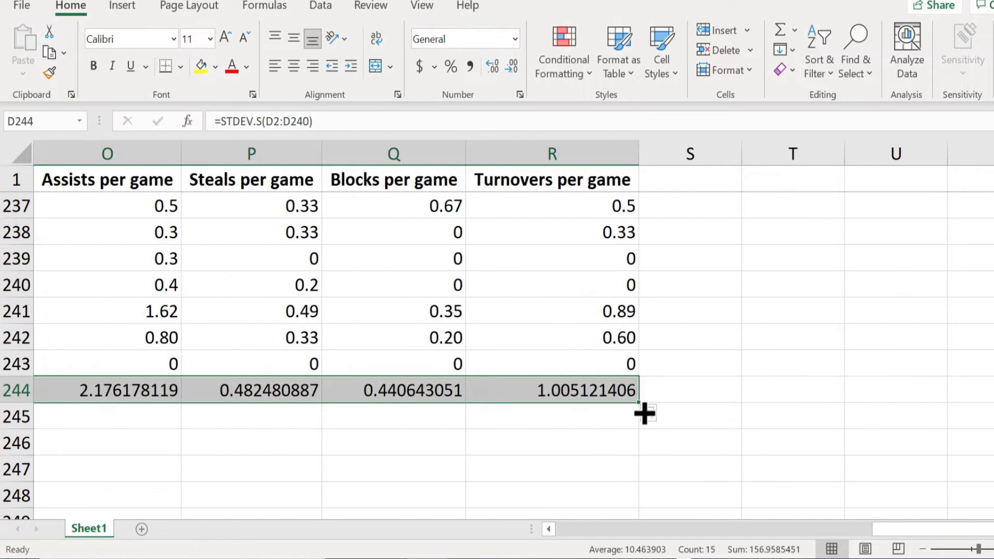
pyautogui.moveTo(953, 530); pyautogui.dragTo(541, 551)
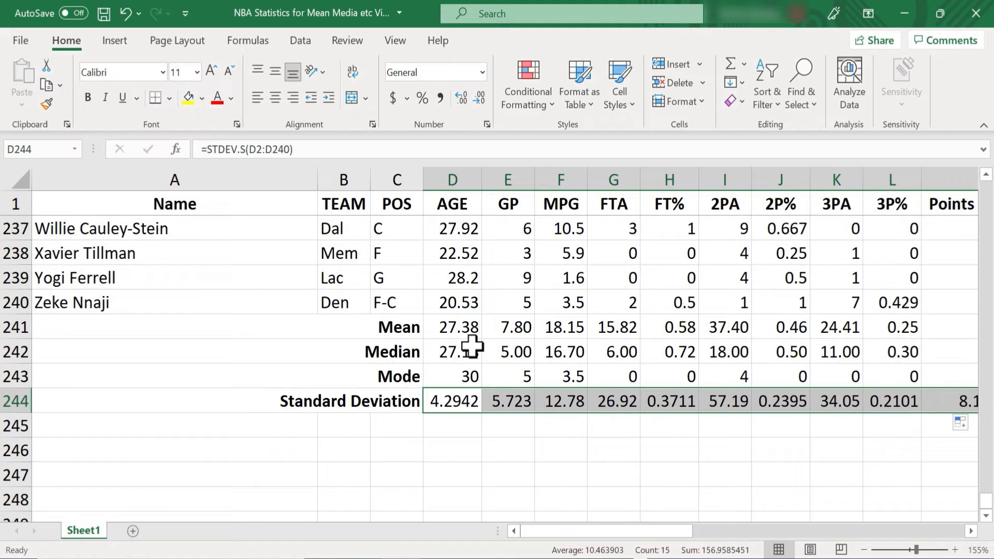
pyautogui.scroll(6, 634, 362)
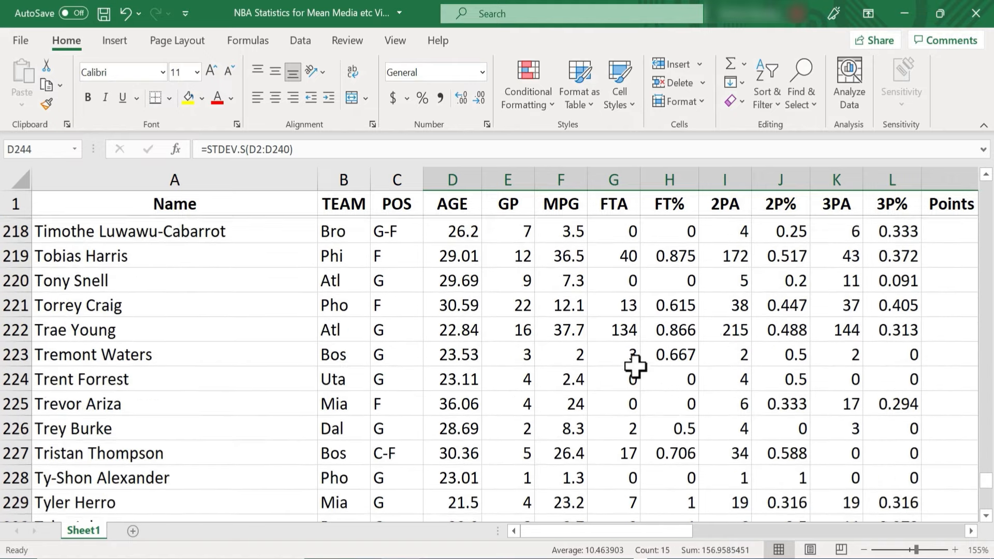
pyautogui.scroll(20, 634, 366)
pyautogui.moveTo(603, 534)
pyautogui.mouseDown()
pyautogui.moveTo(884, 540)
pyautogui.moveTo(595, 536)
pyautogui.mouseUp()
pyautogui.scroll(-8, 447, 418)
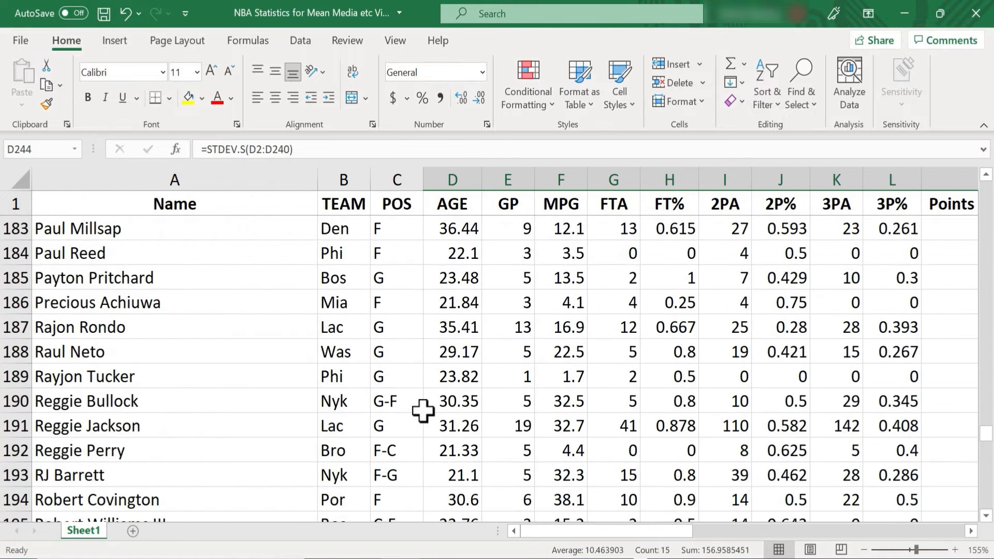
# Inspect the Mean, Median, Mode and Standard Deviation formulas of the AGE column in cells D241 to D244, leaving them unedited.
pyautogui.scroll(-17, 423, 411)
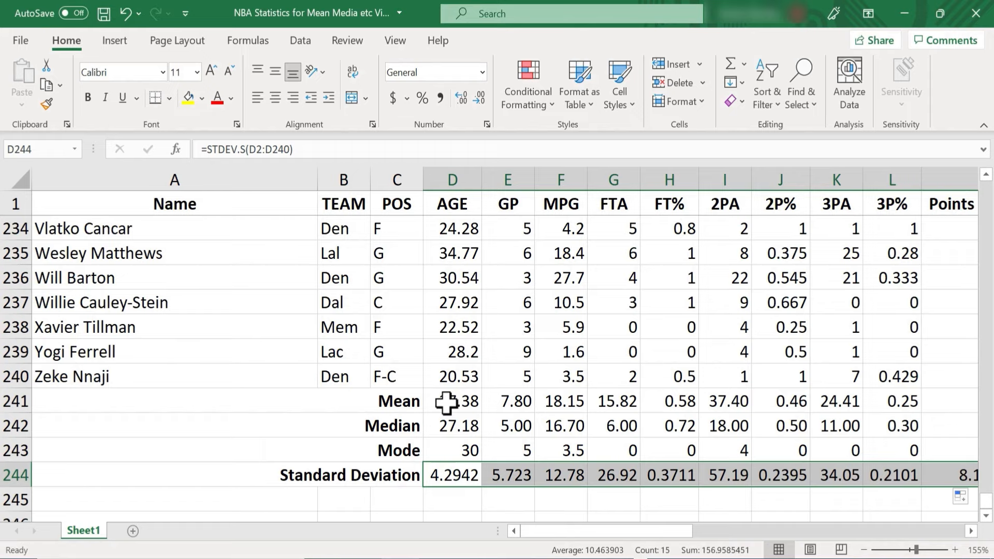
pyautogui.doubleClick(446, 403)
pyautogui.press('Escape')
pyautogui.doubleClick(464, 405)
pyautogui.press('Escape')
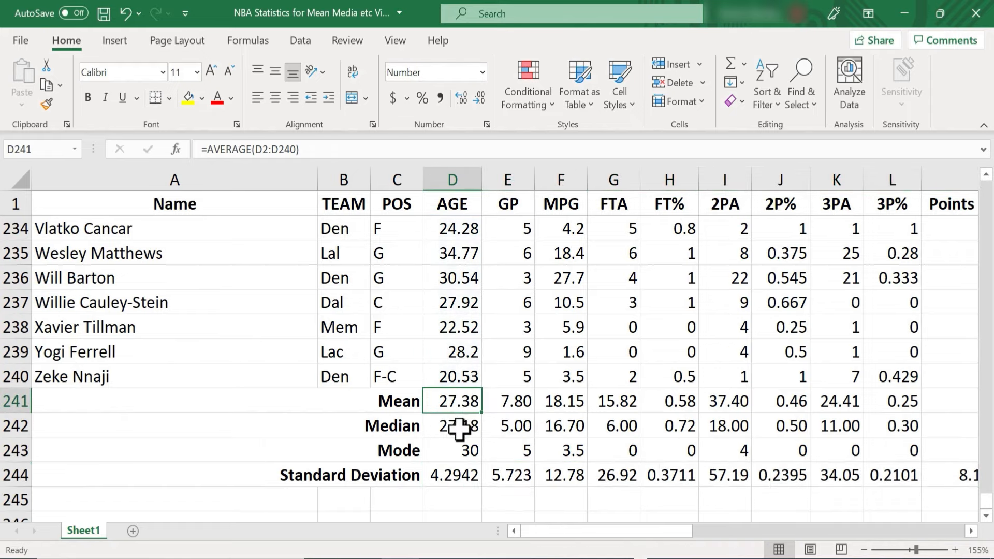
pyautogui.doubleClick(460, 429)
pyautogui.press('Escape')
pyautogui.doubleClick(466, 453)
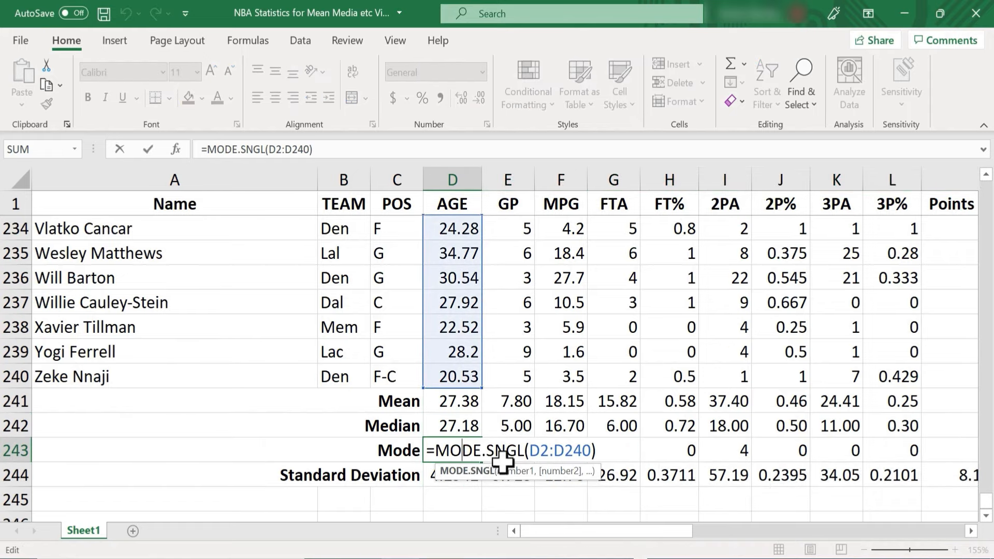
pyautogui.press('Escape')
pyautogui.doubleClick(462, 476)
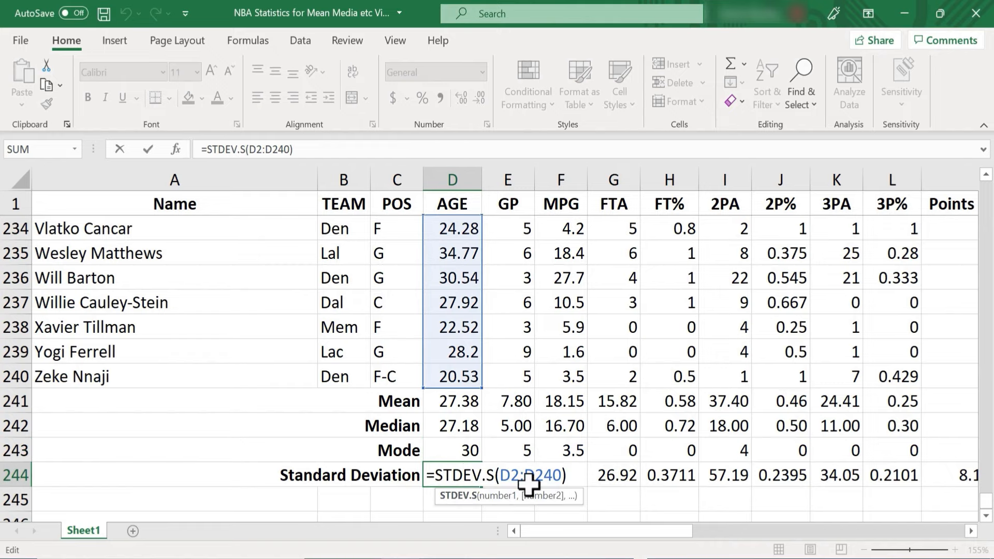
pyautogui.press('Escape')
pyautogui.doubleClick(455, 426)
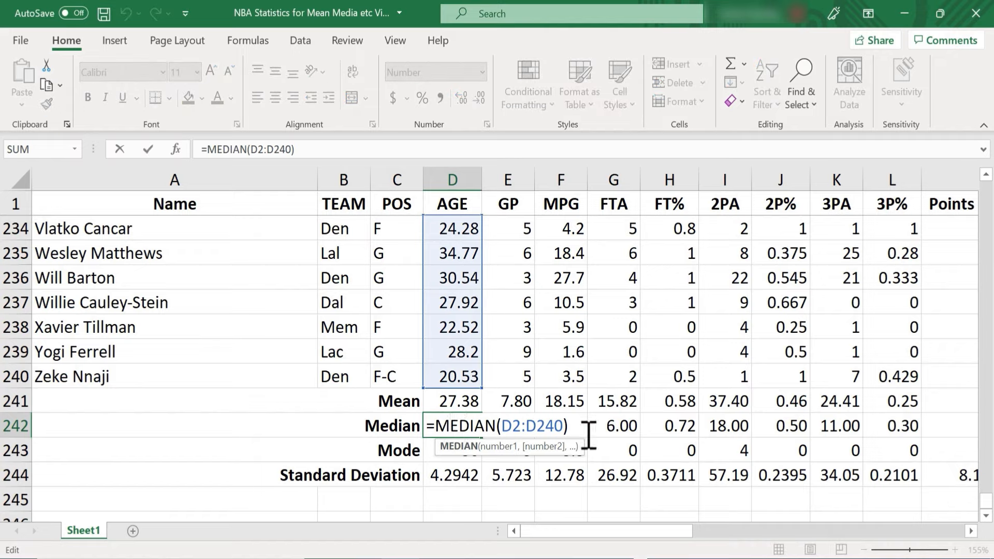
pyautogui.press('Escape')
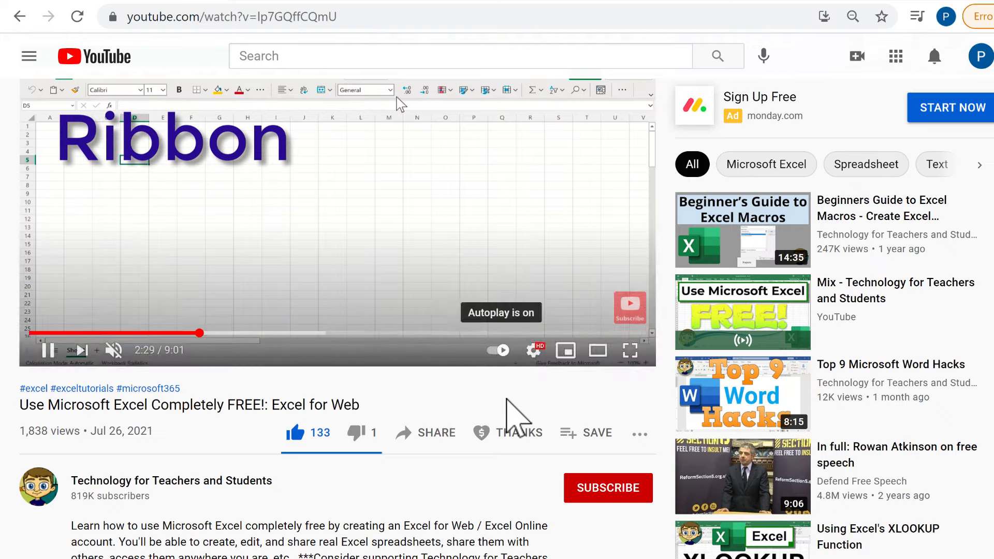
# On YouTube, open the Super Thanks options for the video "Use Microsoft Excel Completely FREE!: Excel for Web".
pyautogui.click(519, 433)
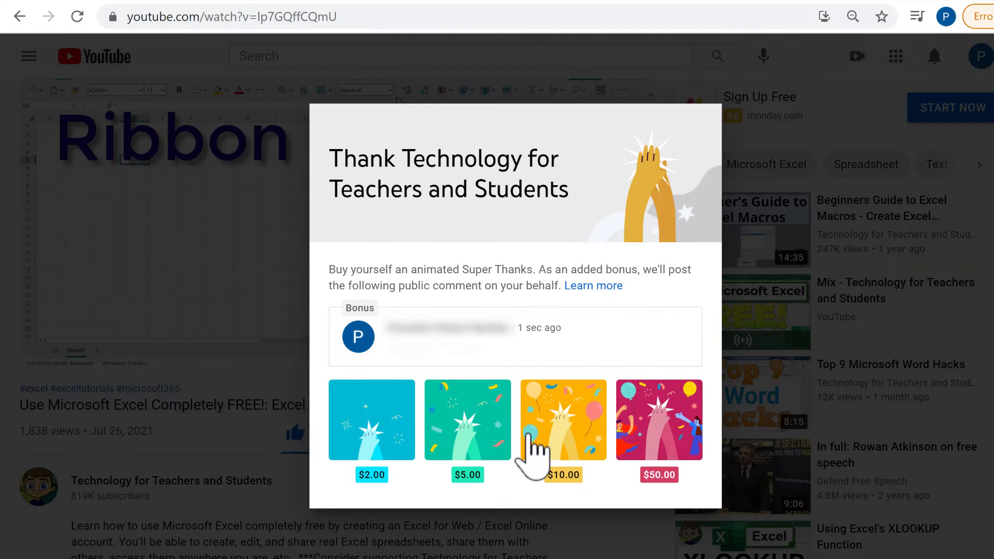